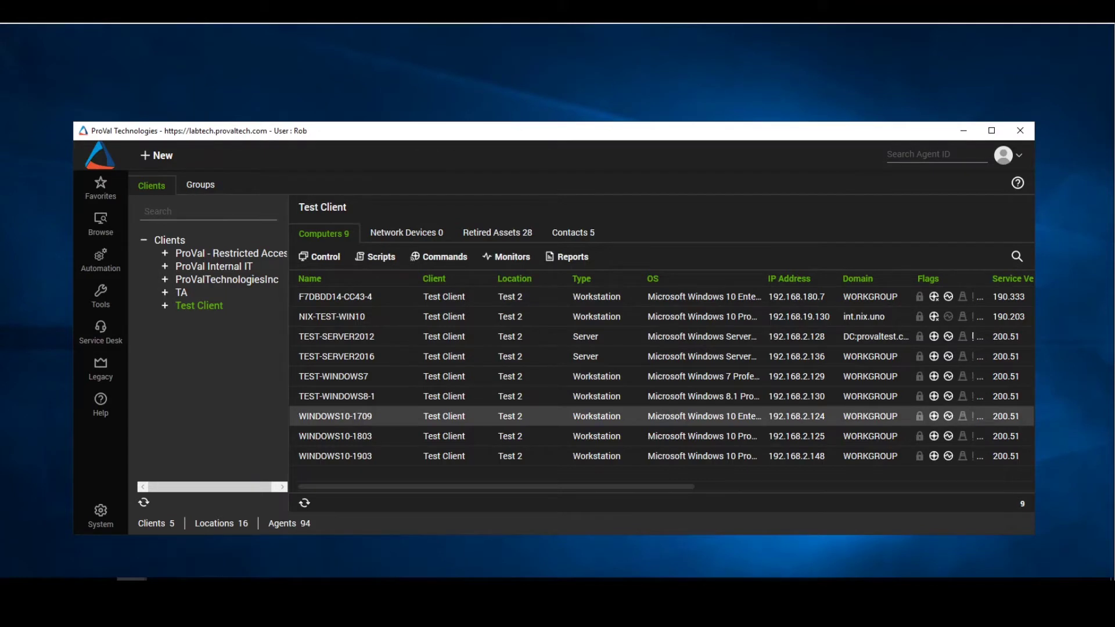
Open A_Super_Epic_Top_Secrete_Monitor's details from the Internal Monitors tab of All Monitors.
{"action": "left_click", "coordinate": [109, 260]}
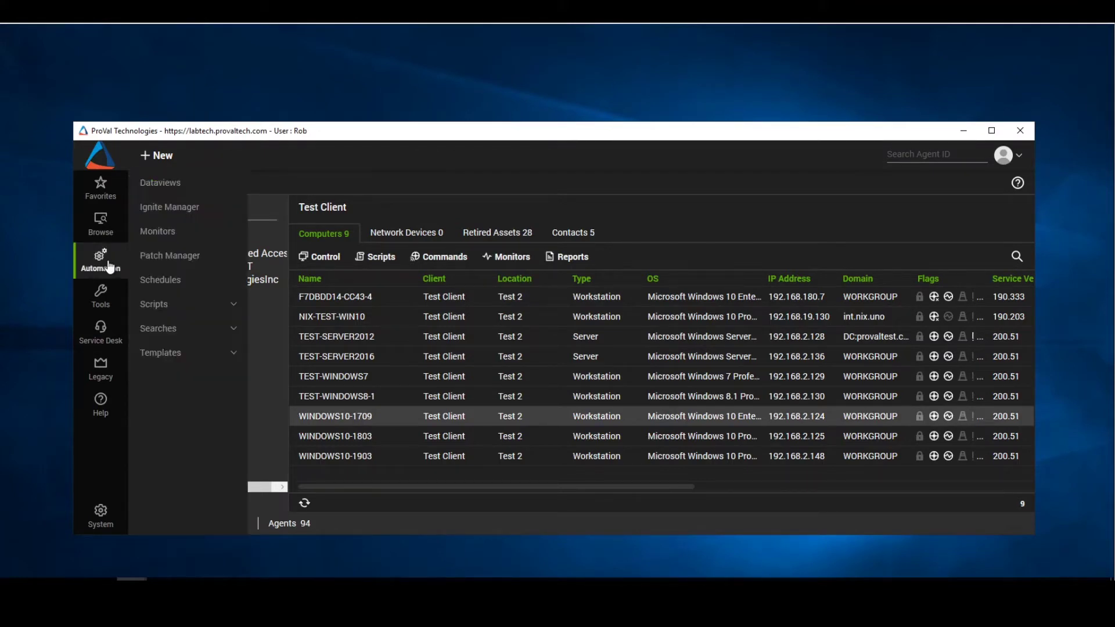
{"action": "left_click", "coordinate": [173, 233]}
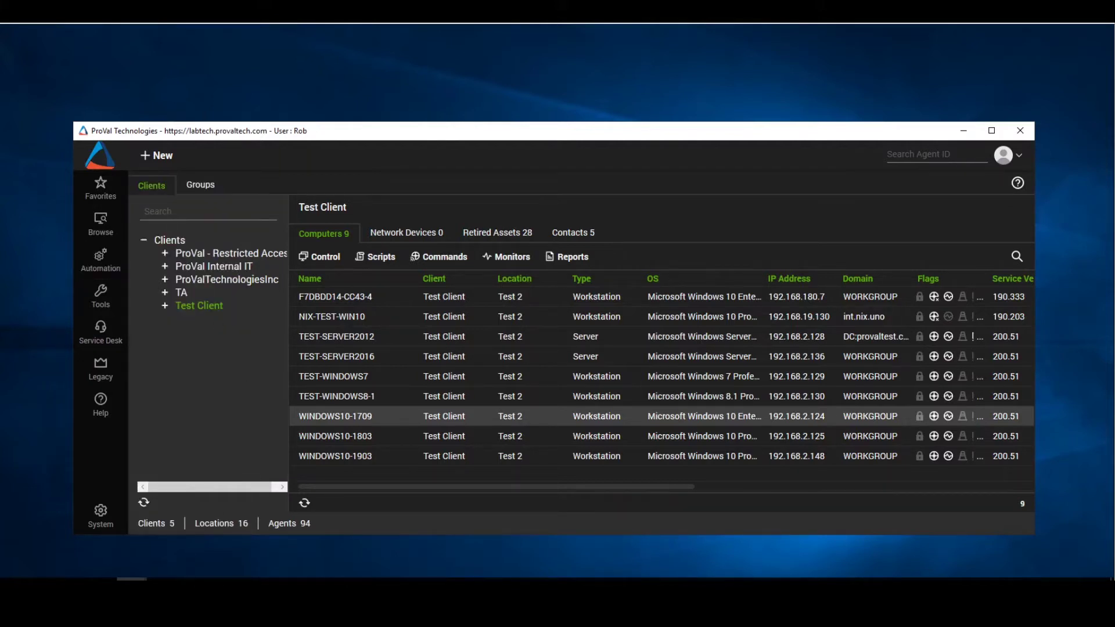
{"action": "left_click", "coordinate": [175, 540]}
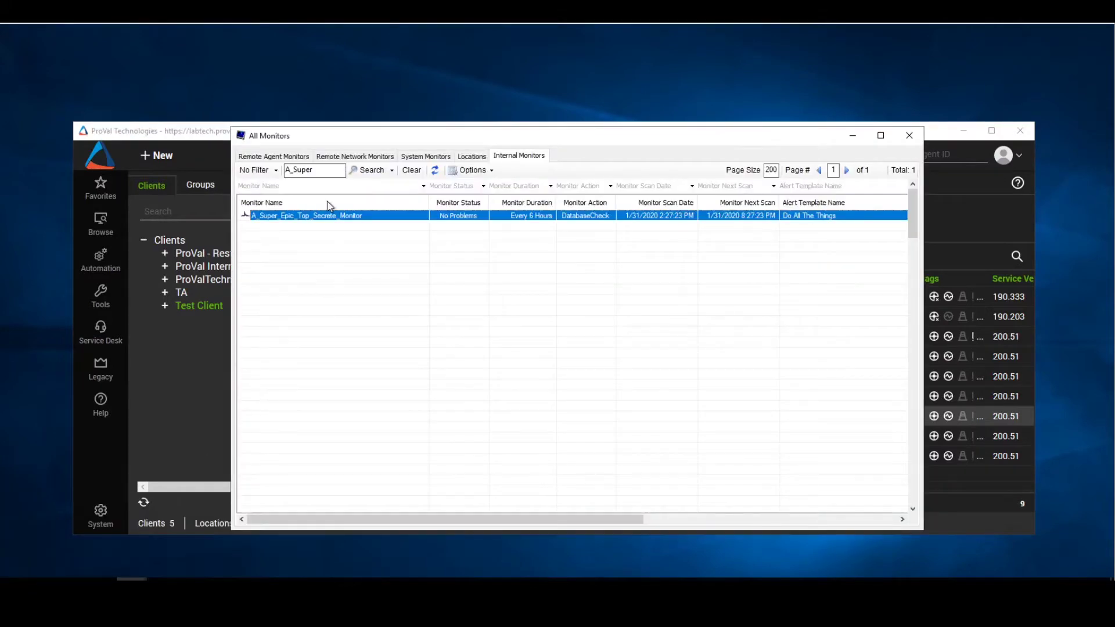
{"action": "left_click", "coordinate": [273, 156]}
{"action": "left_click", "coordinate": [518, 157]}
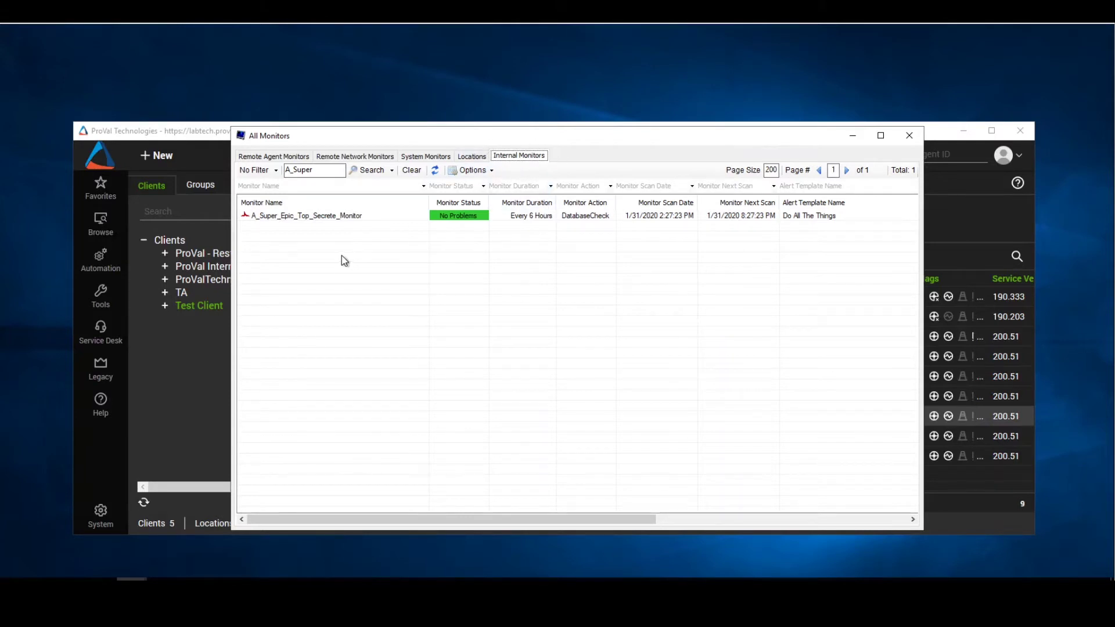
{"action": "left_click", "coordinate": [300, 218]}
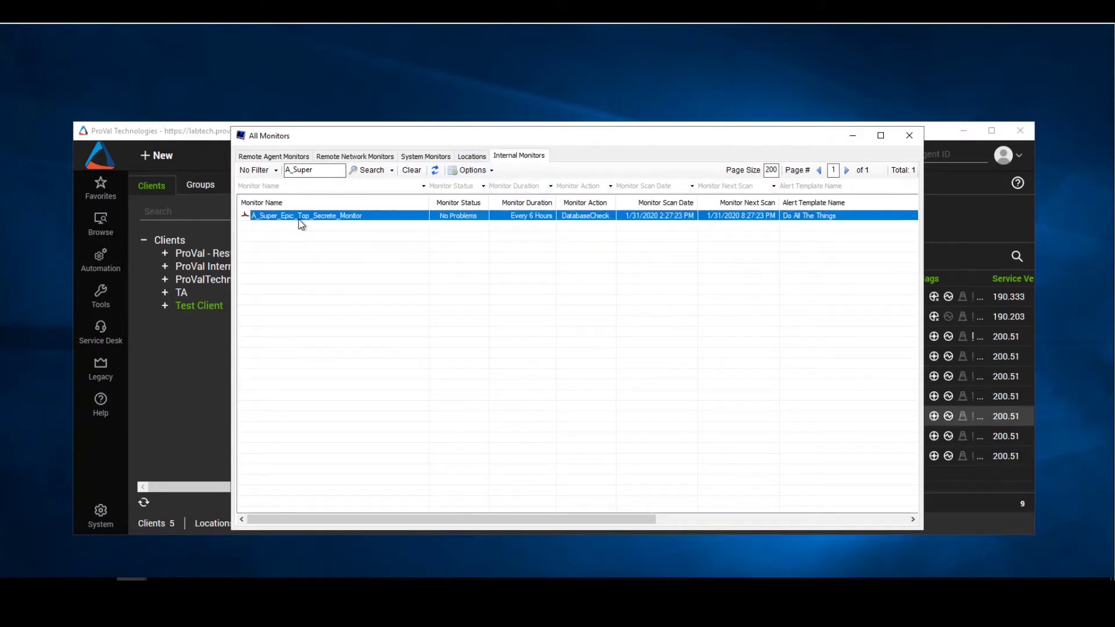
{"action": "double_click", "coordinate": [395, 216]}
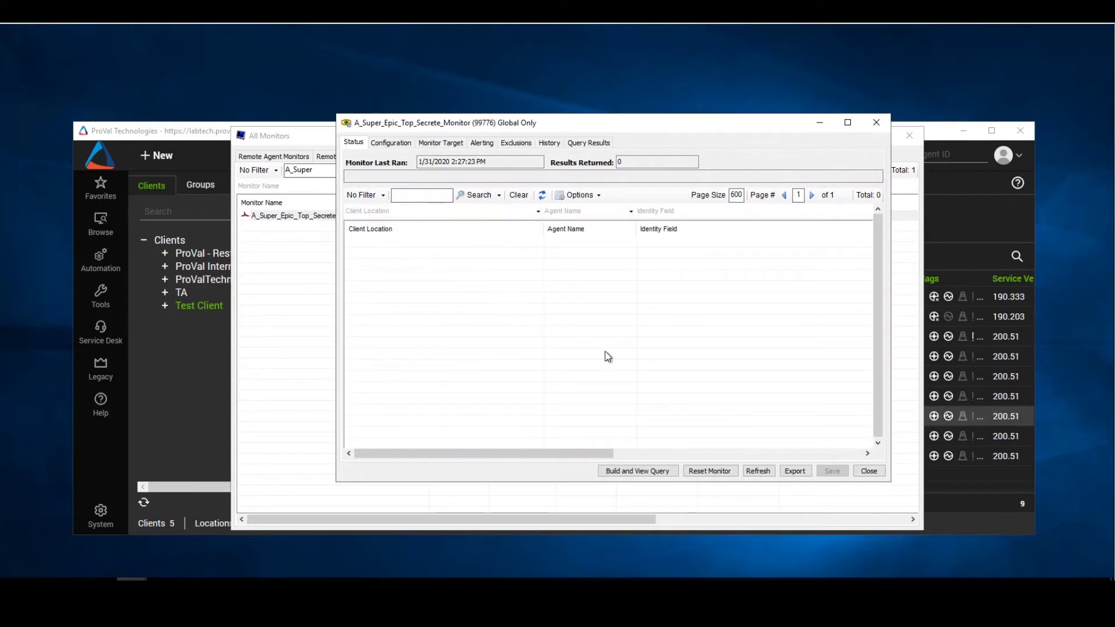
Export the monitor to Documents as the SQL file A_Super_Epic_Top_Secrete, then close its details.
{"action": "left_click", "coordinate": [795, 471]}
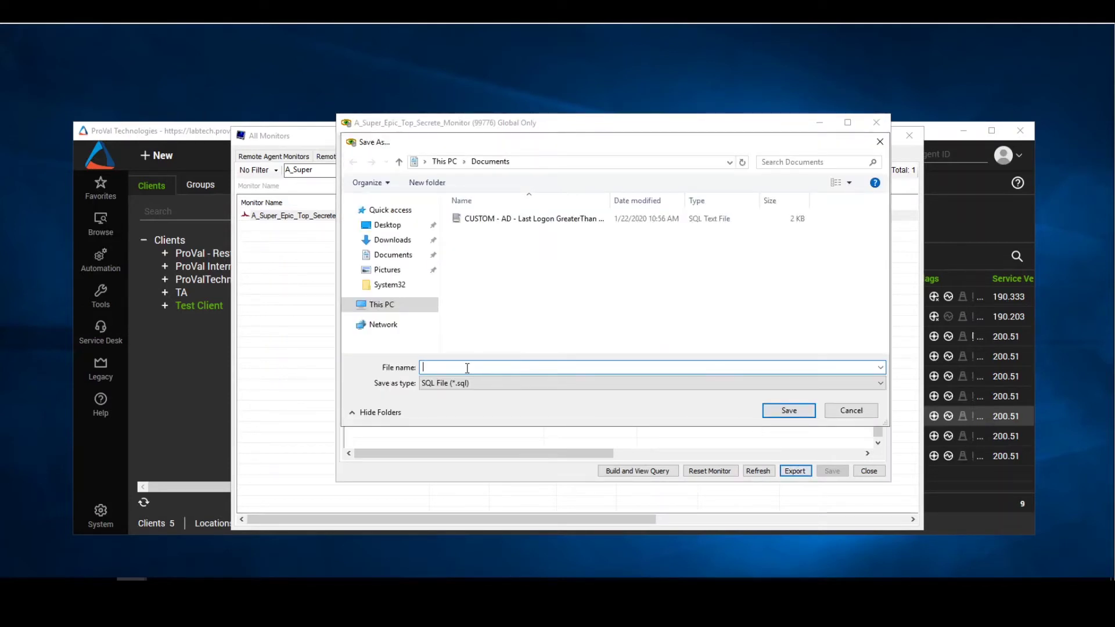
{"action": "type", "text": "A_Super_Epic_Top"}
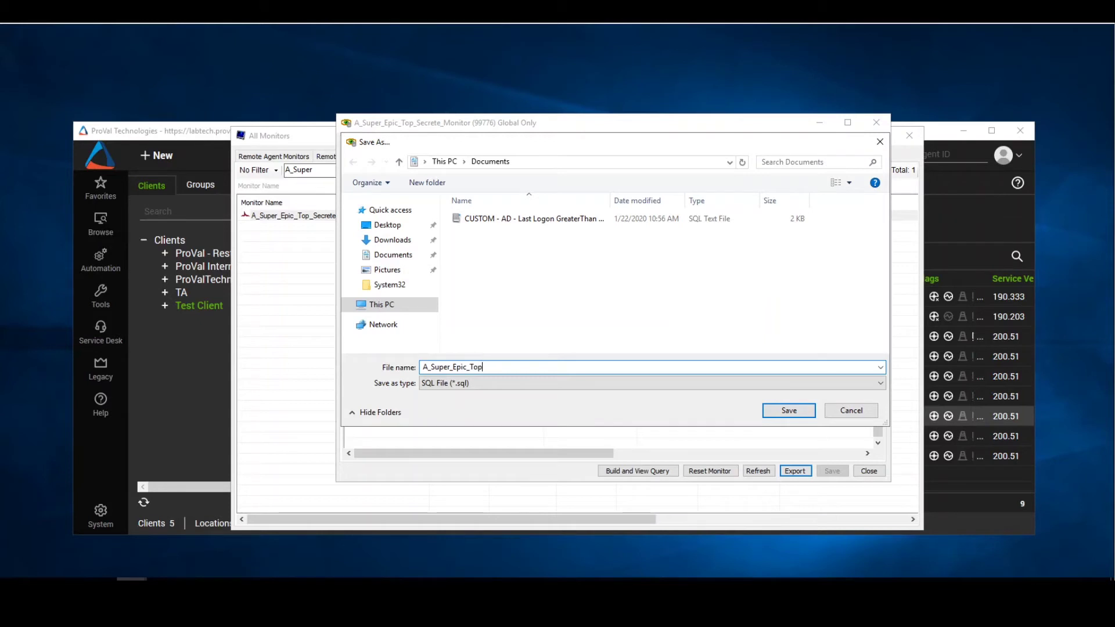
{"action": "type", "text": "_Secrete"}
{"action": "left_click", "coordinate": [788, 412]}
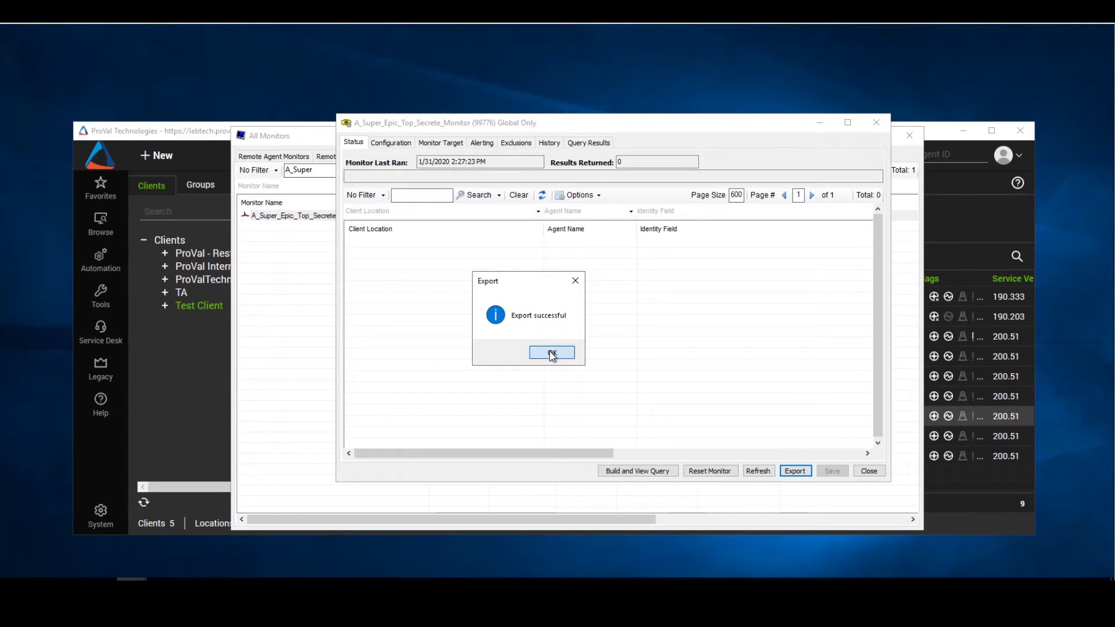
{"action": "left_click", "coordinate": [552, 353]}
{"action": "left_click", "coordinate": [866, 472]}
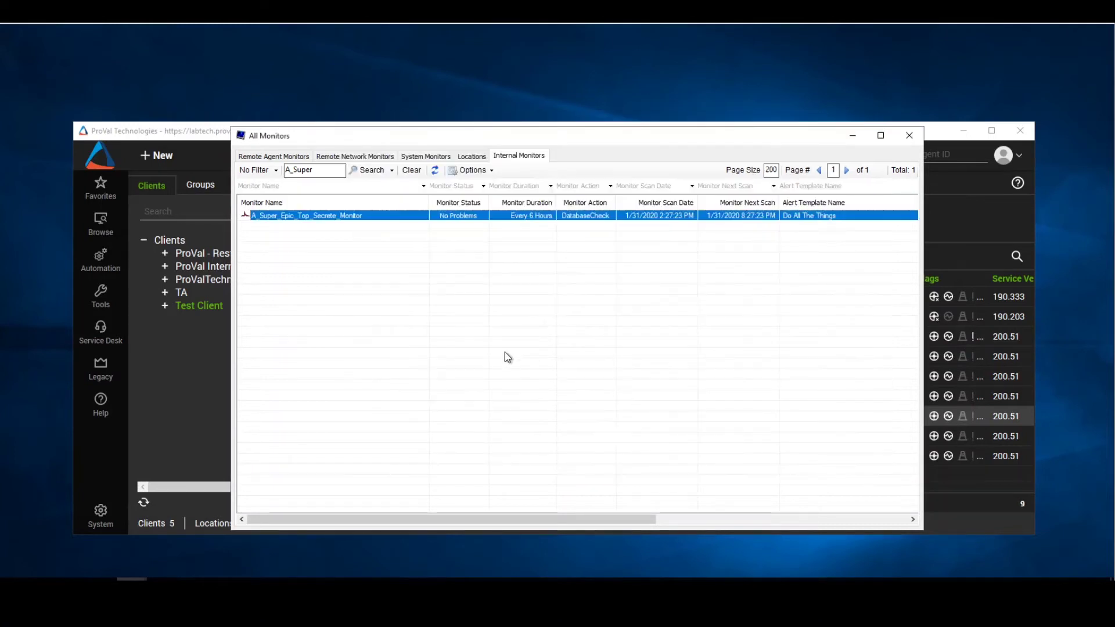
Delete A_Super_Epic_Top_Secrete_Monitor through its right-click Delete Monitor option, confirming with Yes.
{"action": "right_click", "coordinate": [349, 218]}
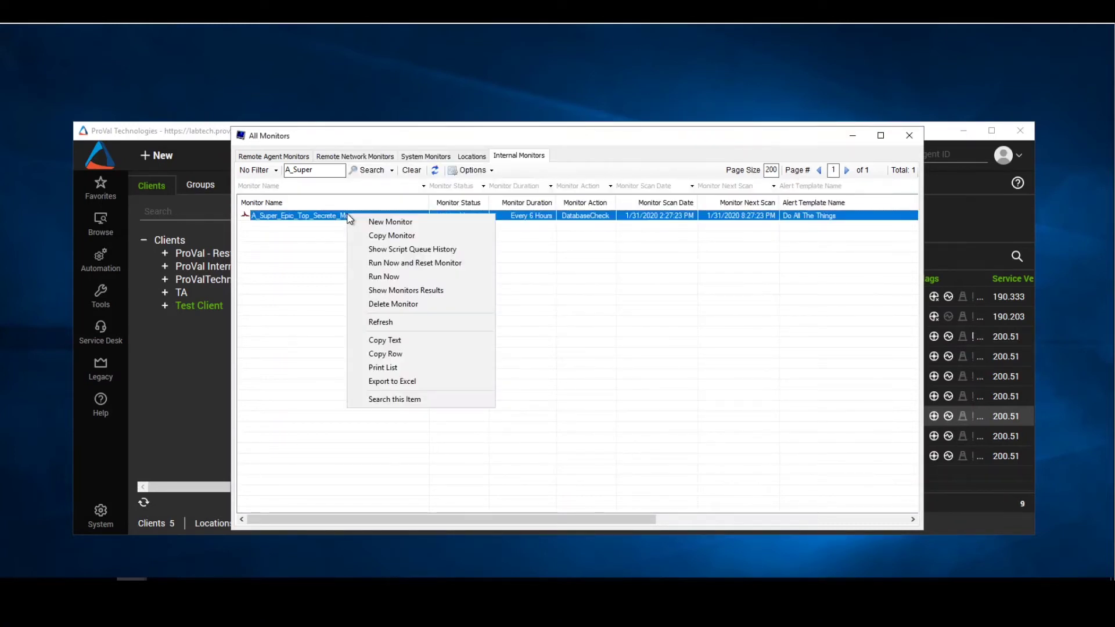
{"action": "left_click", "coordinate": [395, 304]}
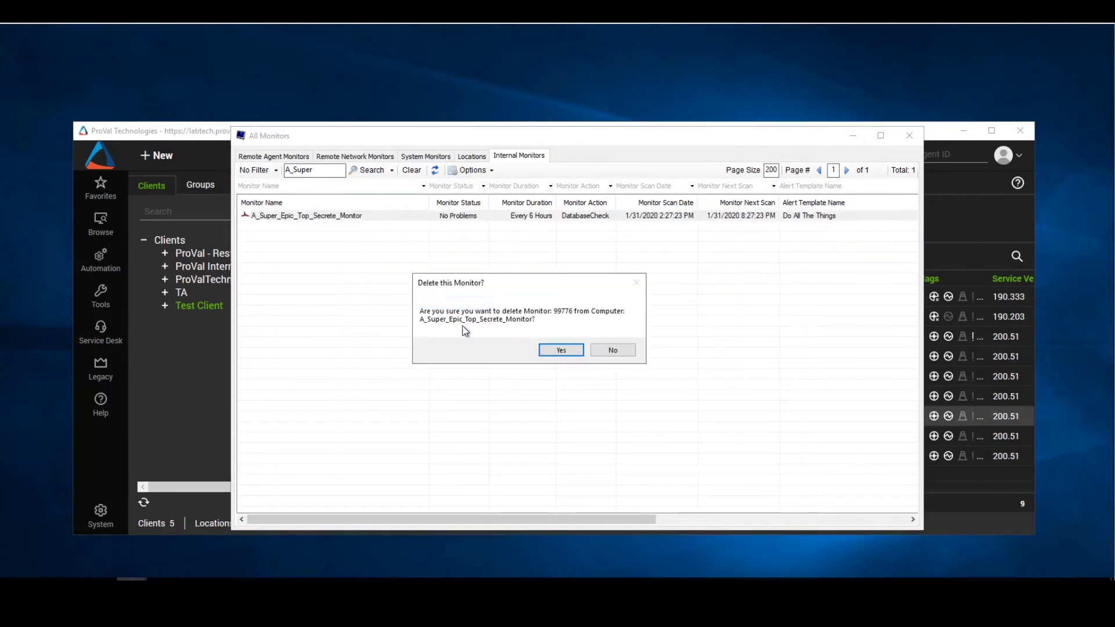
{"action": "left_click", "coordinate": [561, 350]}
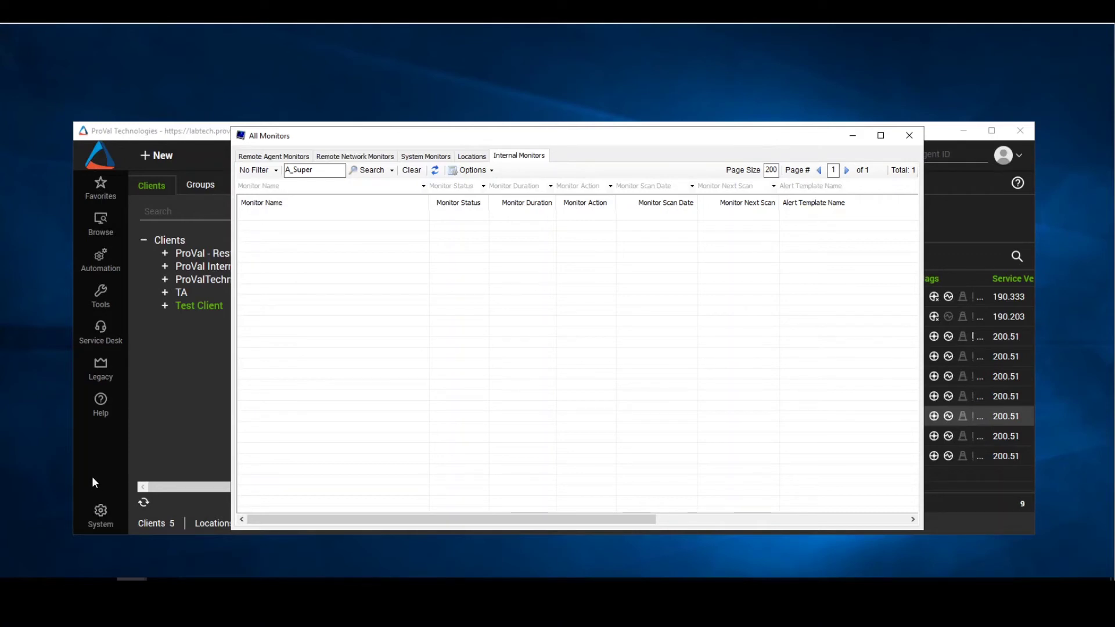
{"action": "left_click", "coordinate": [100, 514]}
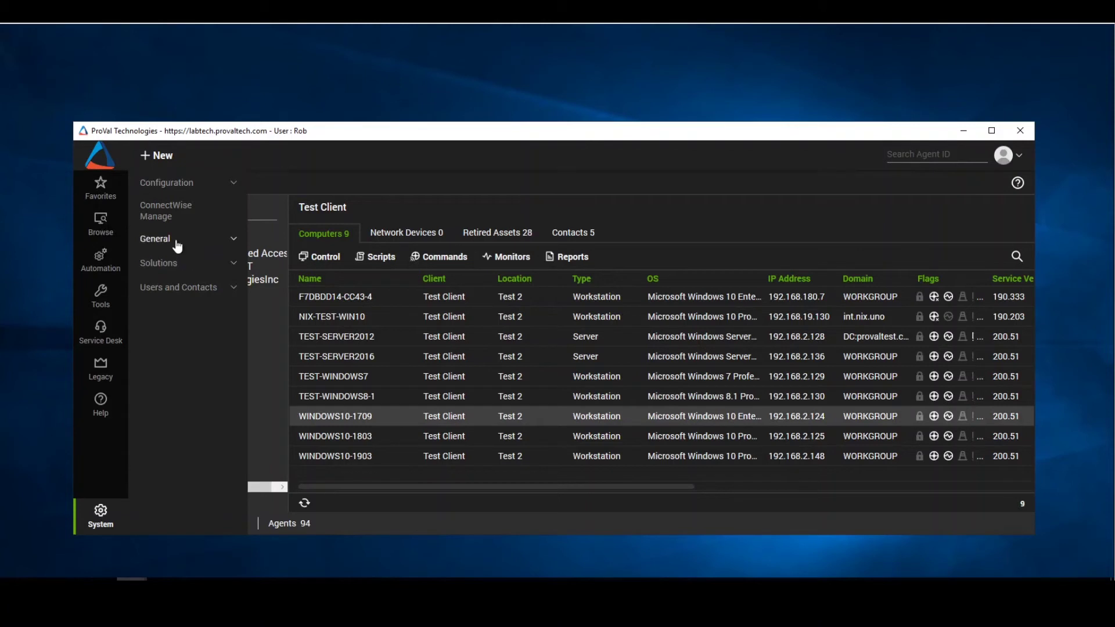
Import A_Super_Epic_Top_Secrete.sql via General > Import > SQL File, accepting the caution prompt.
{"action": "left_click", "coordinate": [181, 242]}
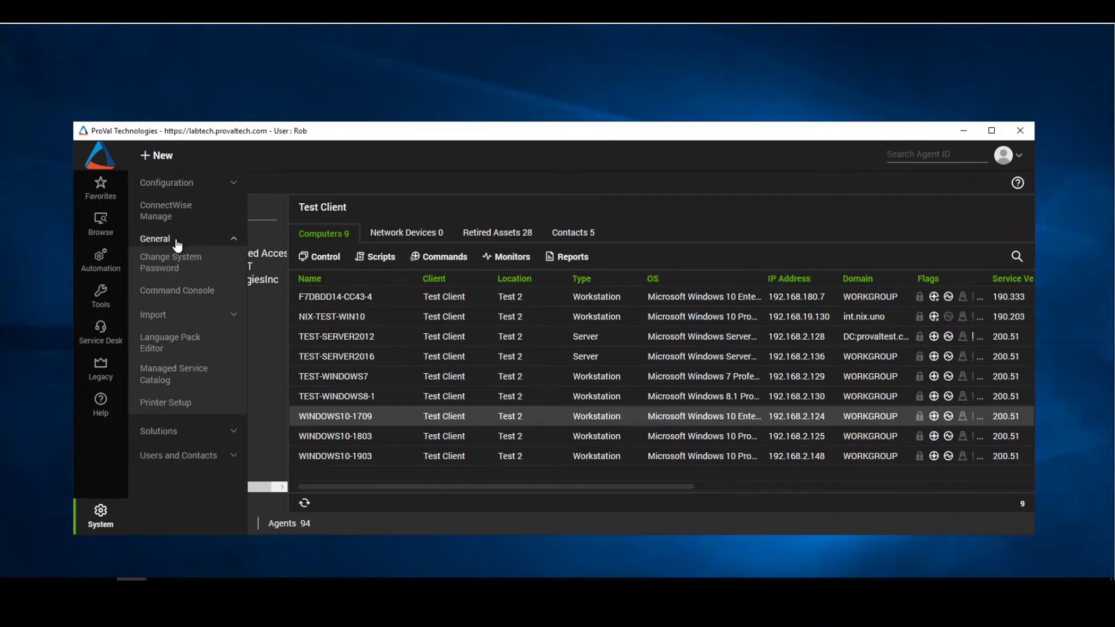
{"action": "left_click", "coordinate": [160, 316]}
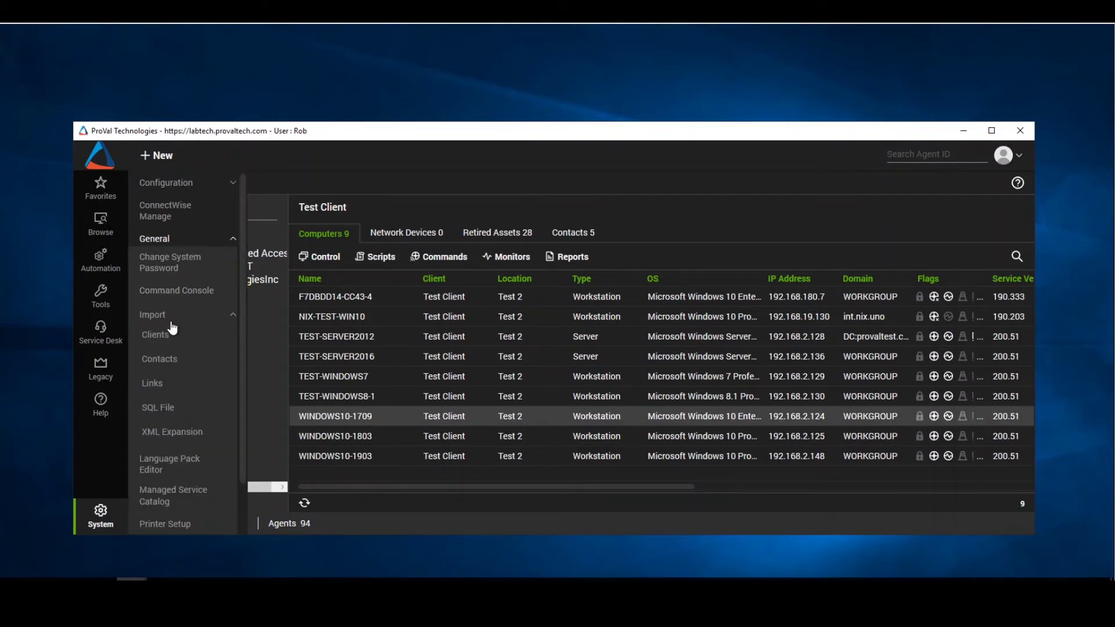
{"action": "left_click", "coordinate": [171, 409]}
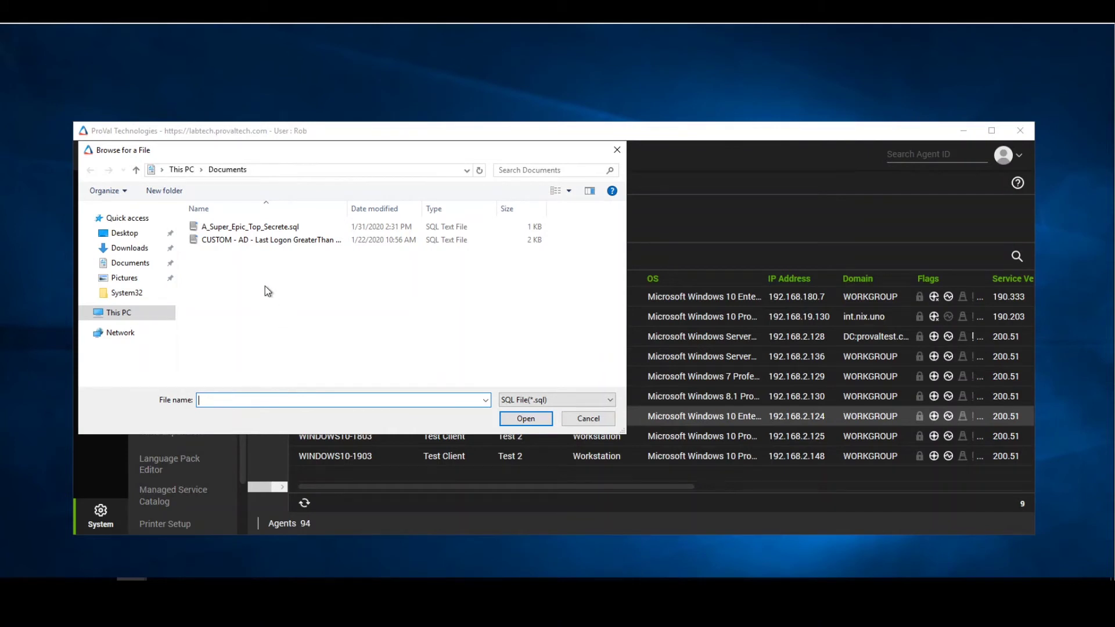
{"action": "left_click", "coordinate": [263, 229]}
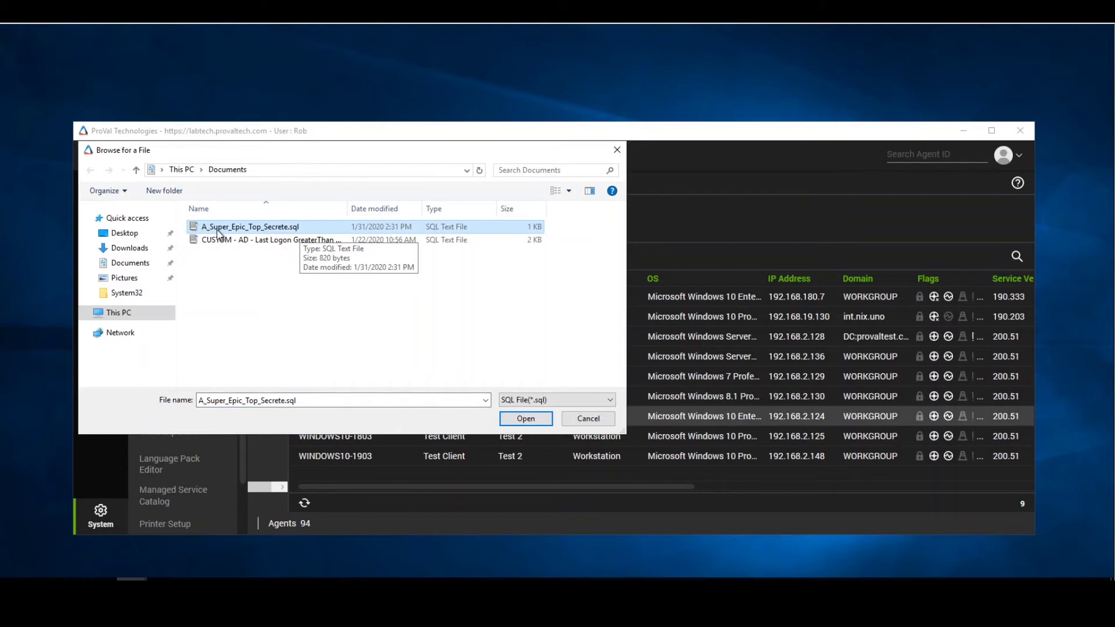
{"action": "left_click", "coordinate": [545, 423]}
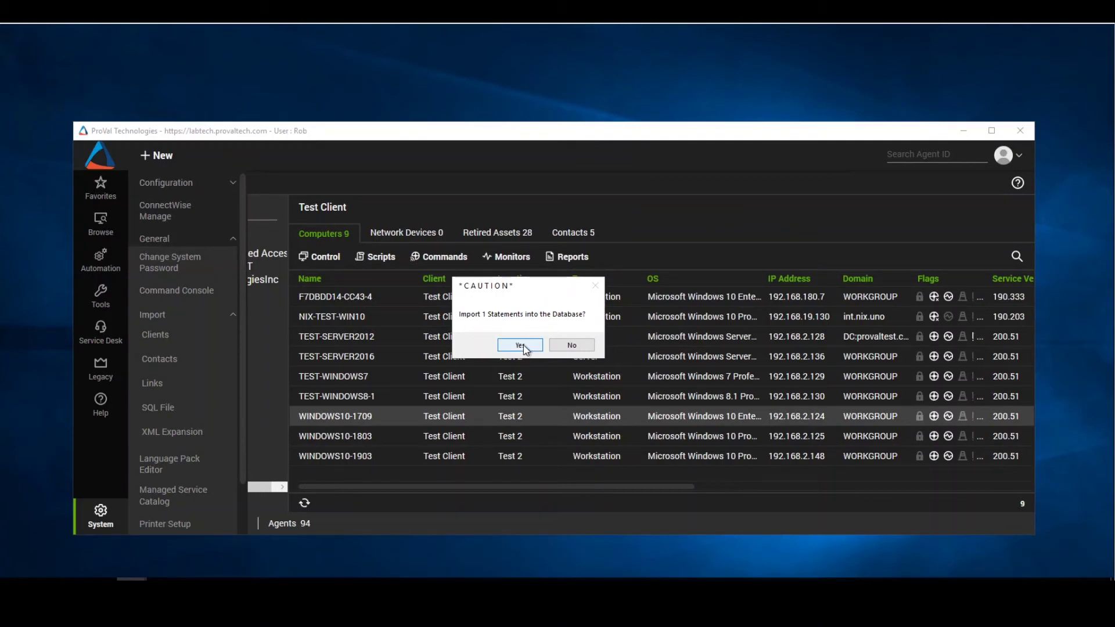
{"action": "left_click", "coordinate": [520, 346]}
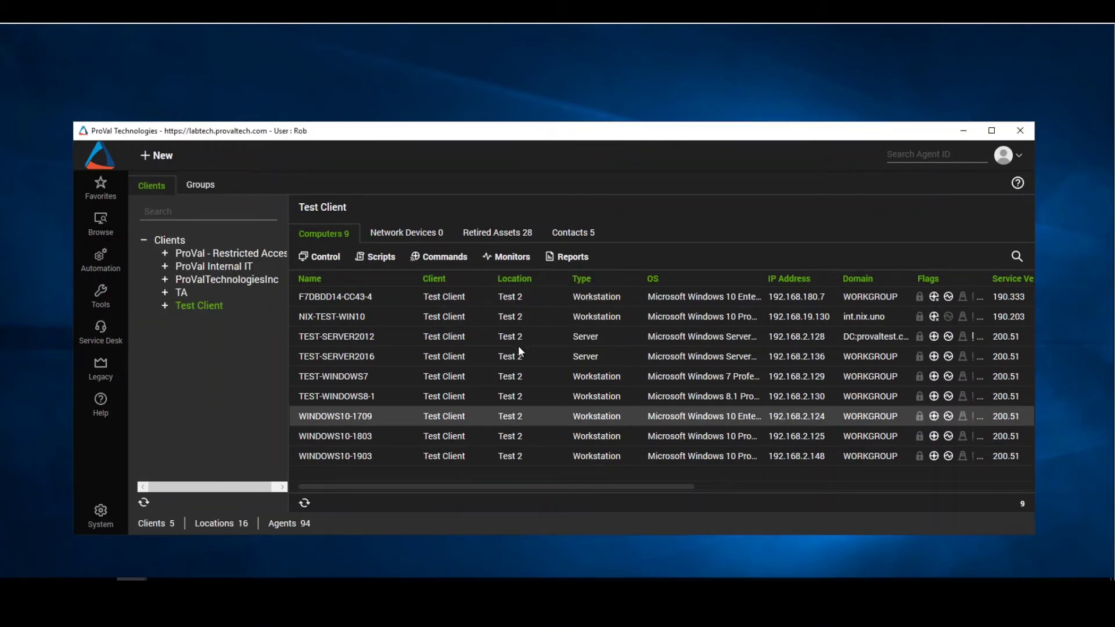
Refresh the All Monitors list and open the restored A_Super_Epic_Top_Secrete_Monitor's details.
{"action": "mouse_move", "coordinate": [131, 578]}
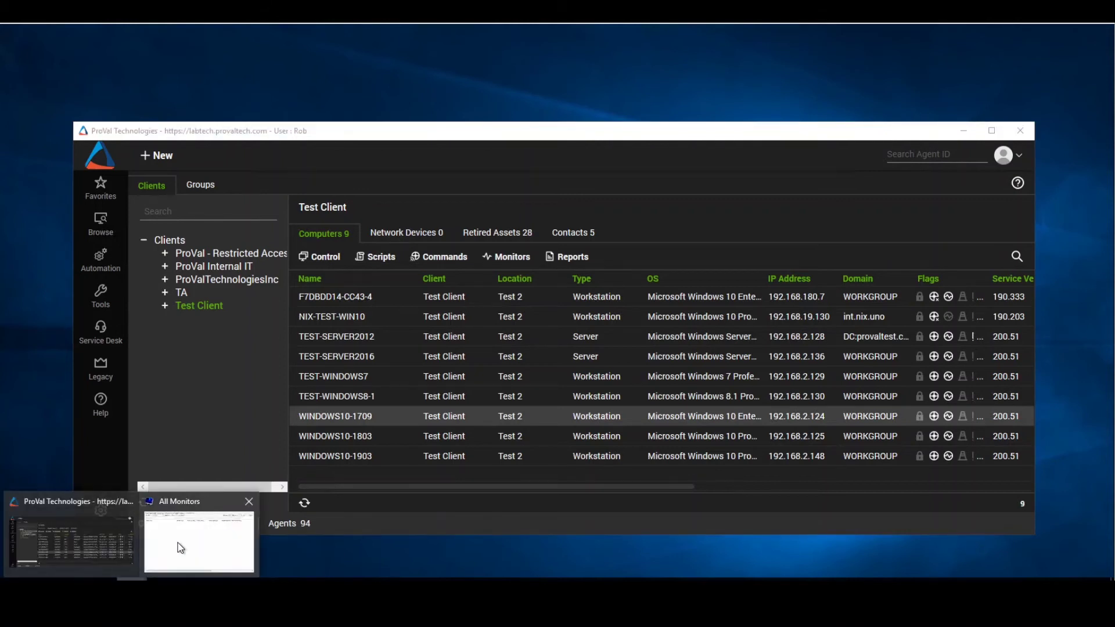
{"action": "left_click", "coordinate": [177, 543]}
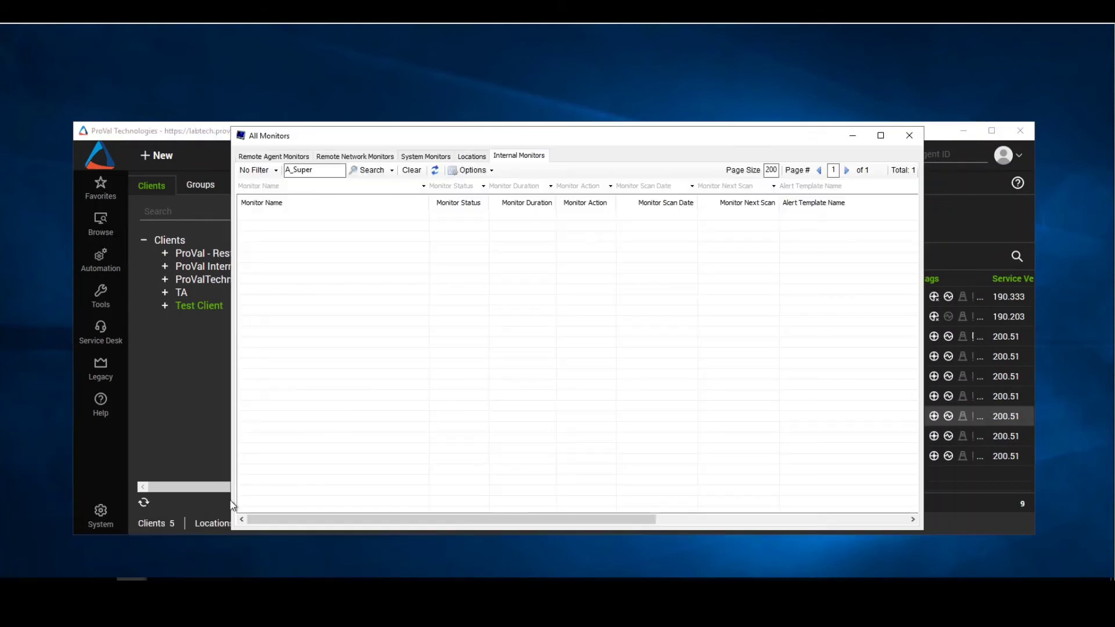
{"action": "left_click", "coordinate": [436, 171]}
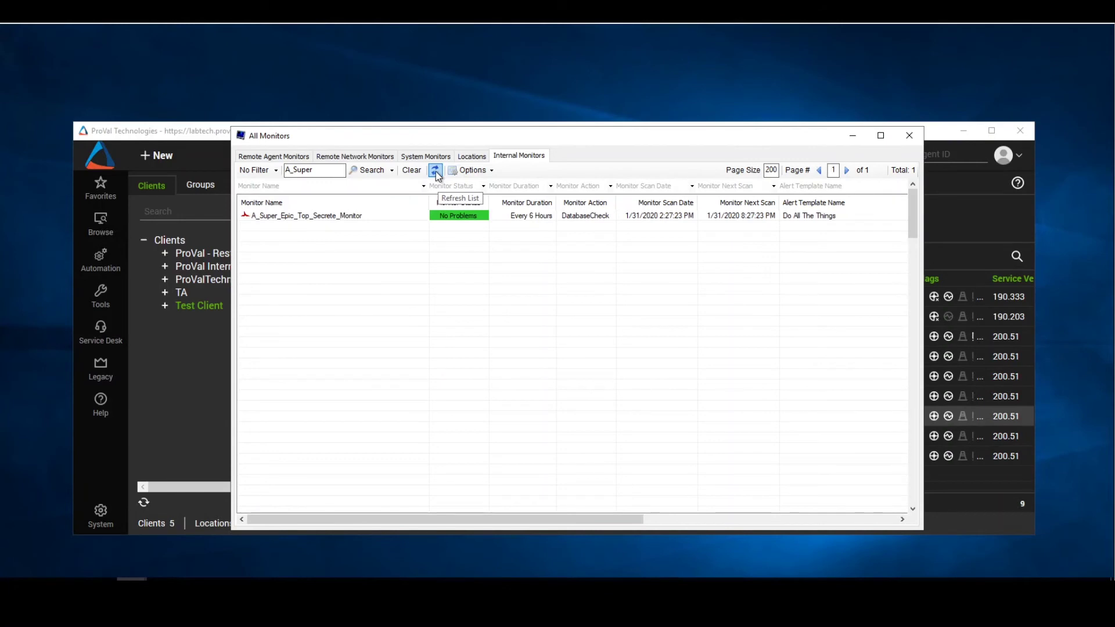
{"action": "left_click", "coordinate": [393, 214]}
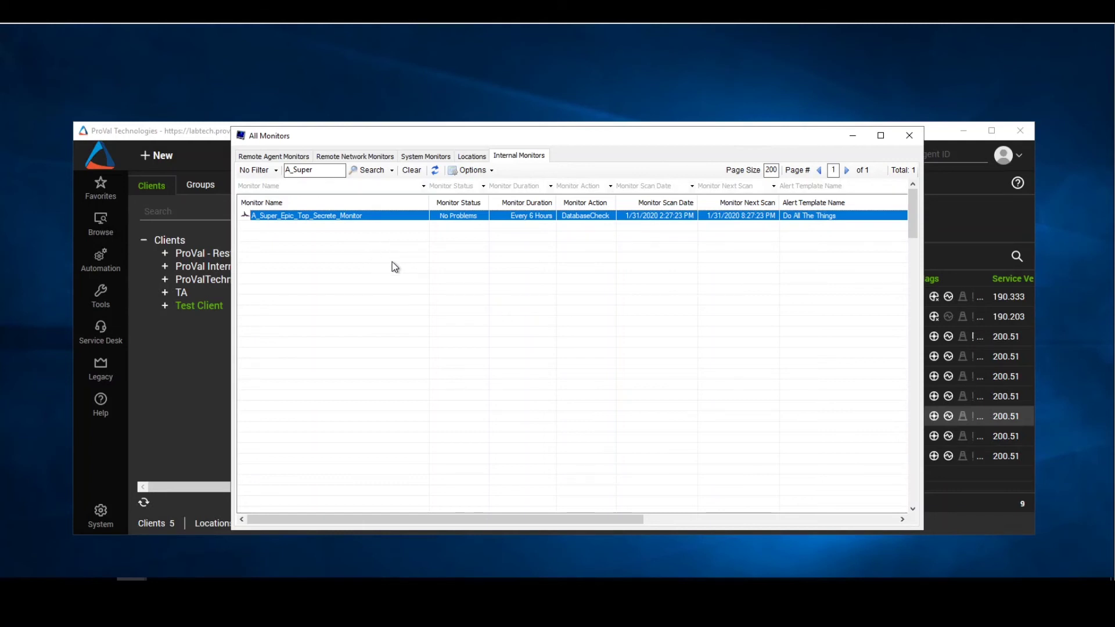
{"action": "double_click", "coordinate": [392, 217]}
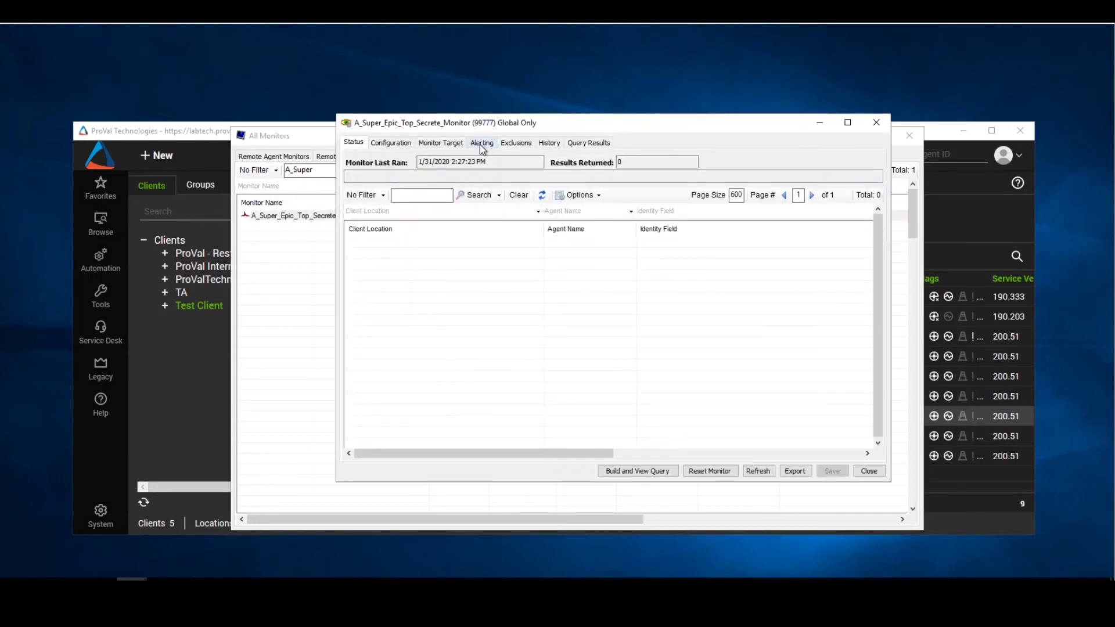
On the Alerting tab, choose the 'Default - Do Nothing' alert template and save.
{"action": "left_click", "coordinate": [480, 144]}
{"action": "left_click", "coordinate": [514, 187]}
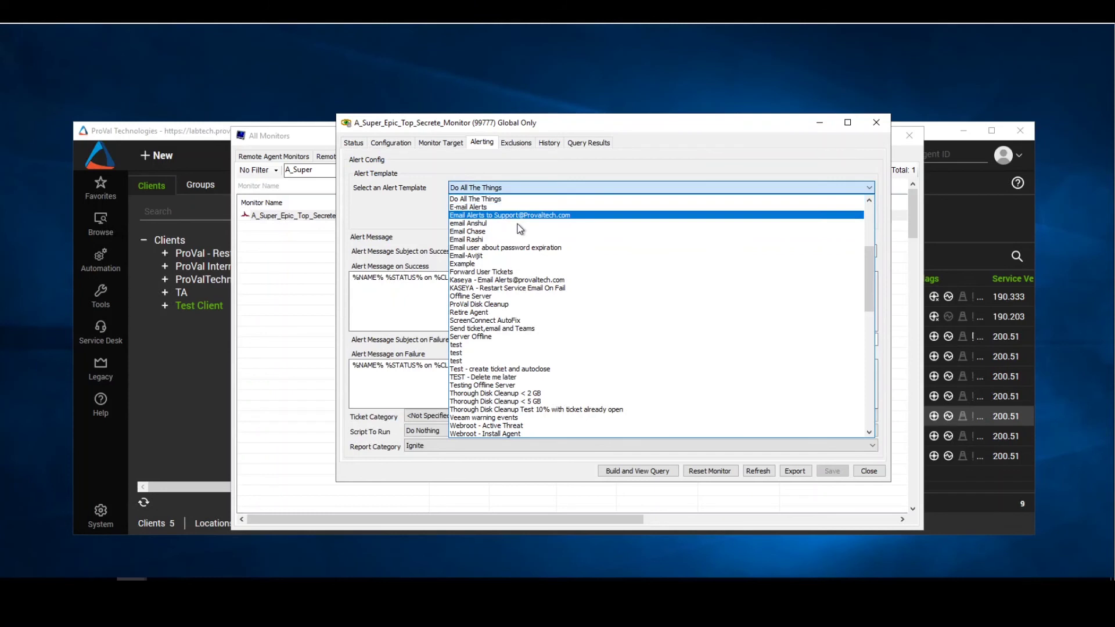
{"action": "scroll", "coordinate": [520, 228], "scroll_direction": "up", "scroll_amount": 6}
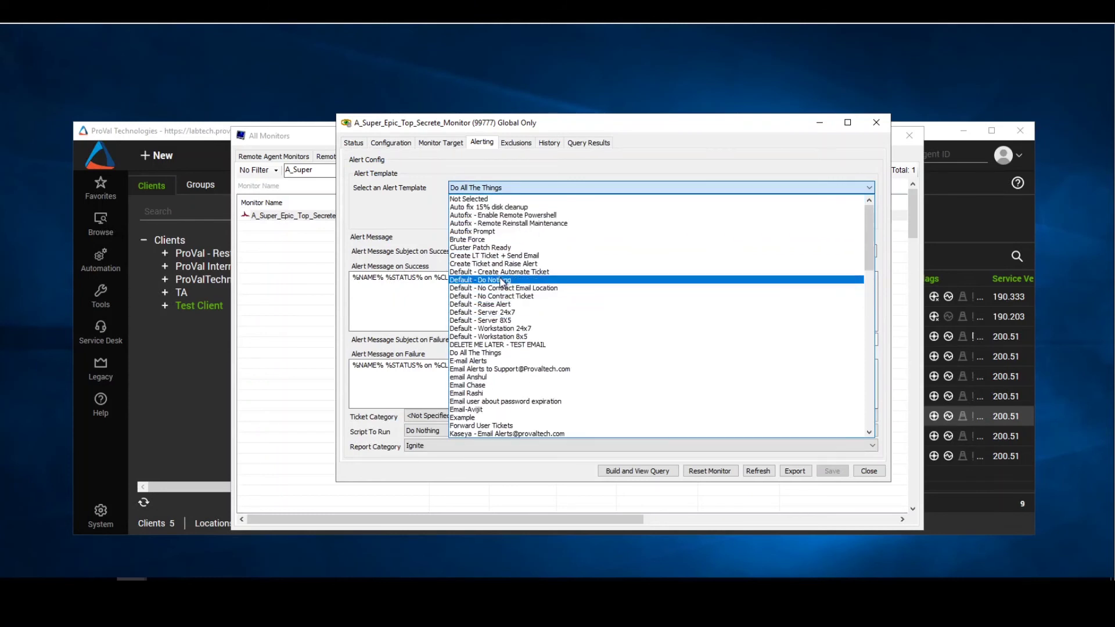
{"action": "left_click", "coordinate": [502, 282]}
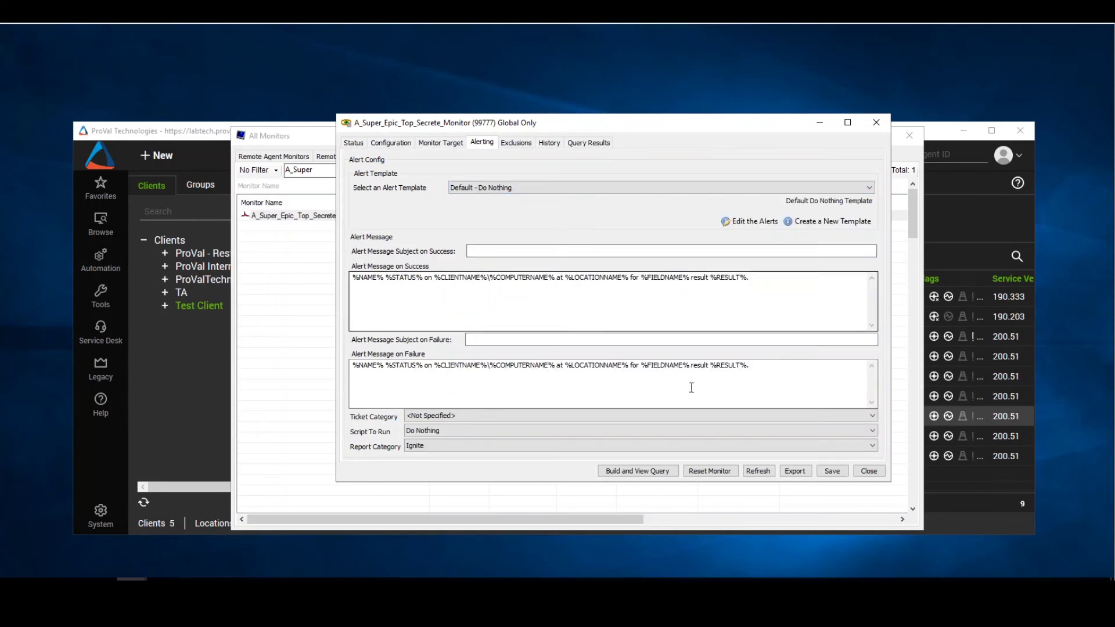
{"action": "left_click", "coordinate": [831, 469]}
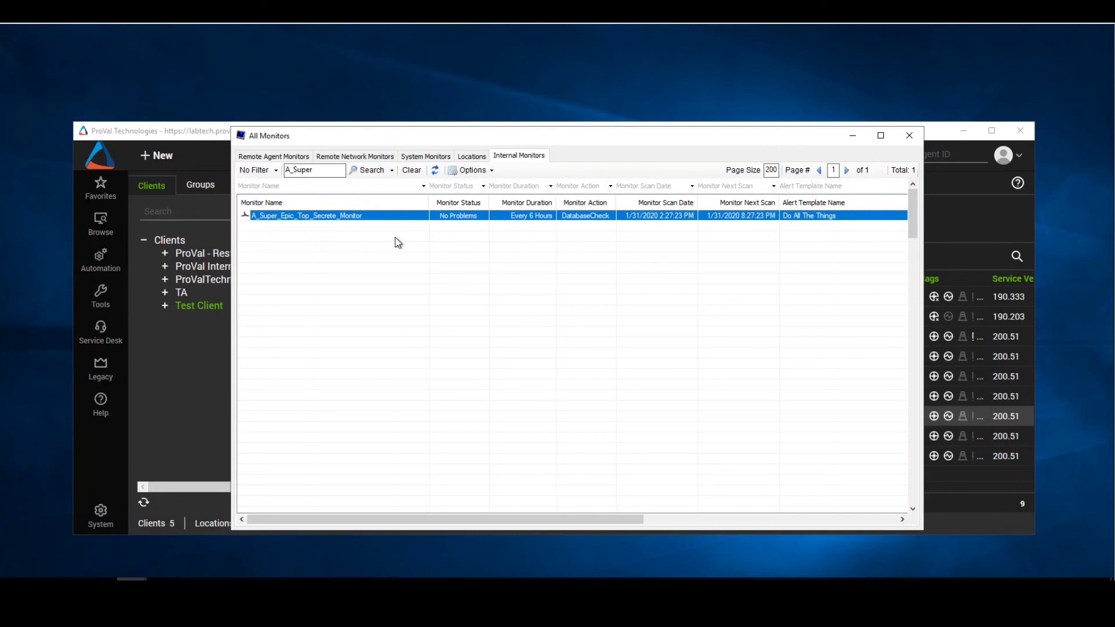
Refresh the monitor list and confirm the Alert Template Name reads 'Default - Do Nothing'.
{"action": "left_click", "coordinate": [435, 171]}
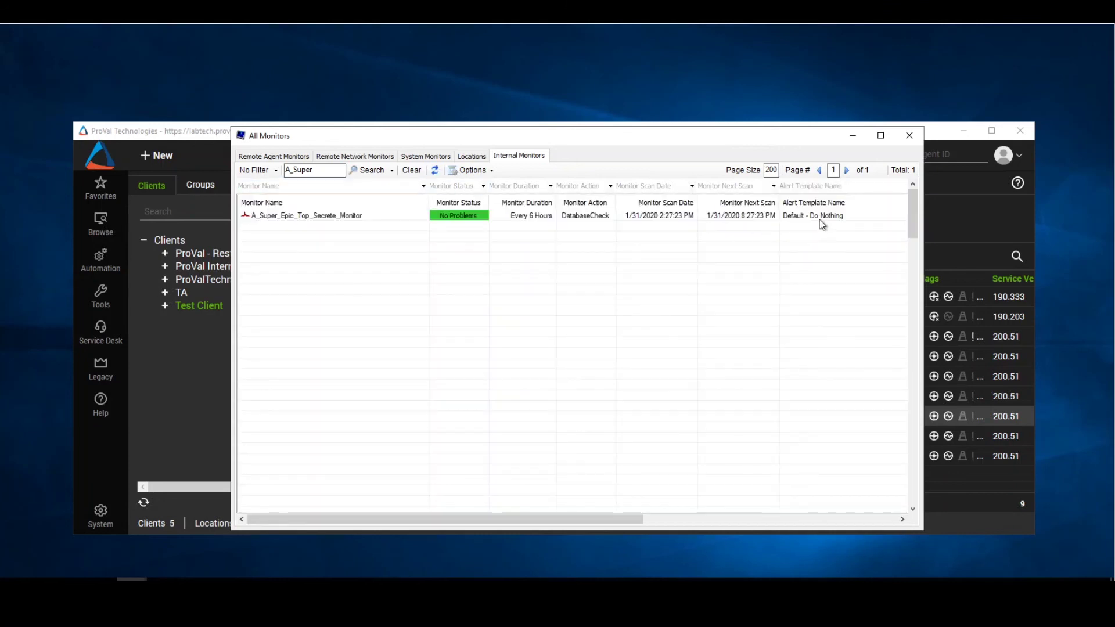
{"action": "left_click", "coordinate": [754, 224]}
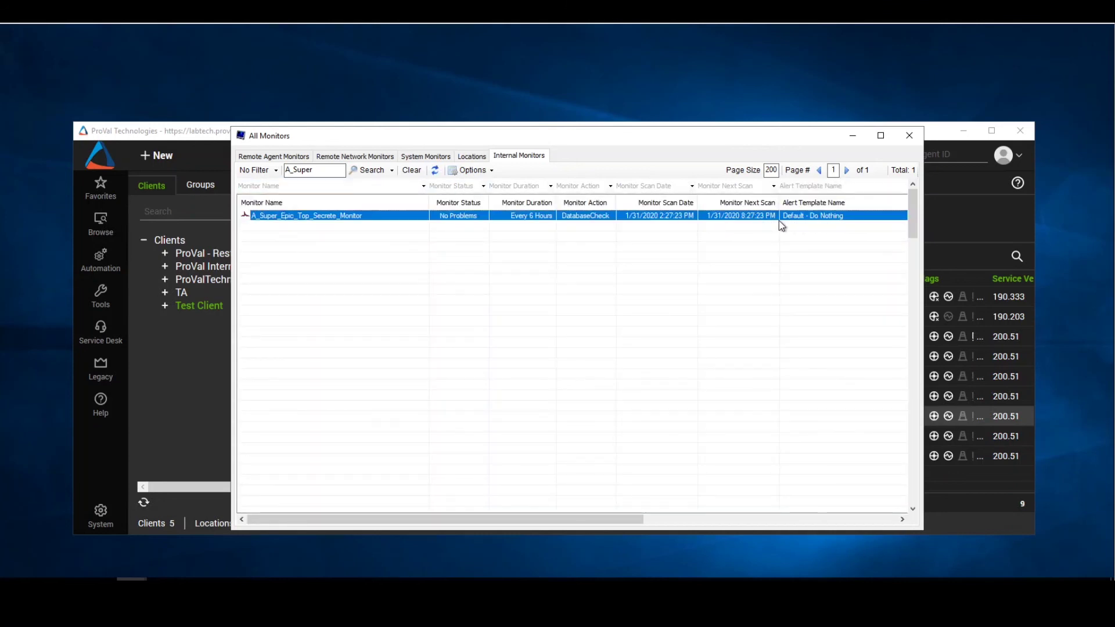
{"action": "left_click", "coordinate": [376, 216]}
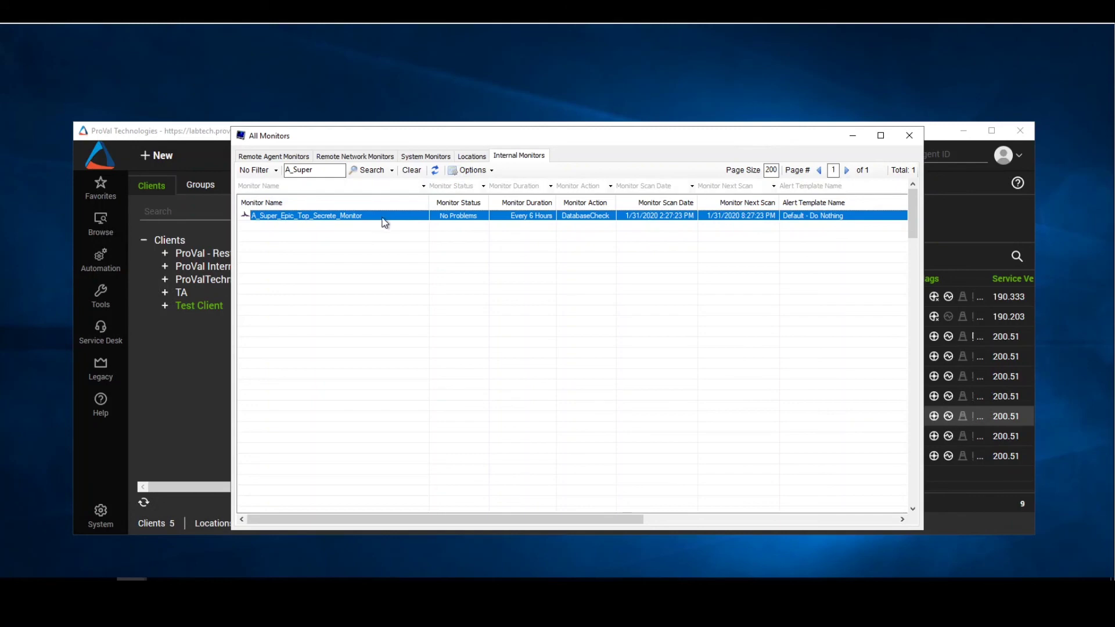